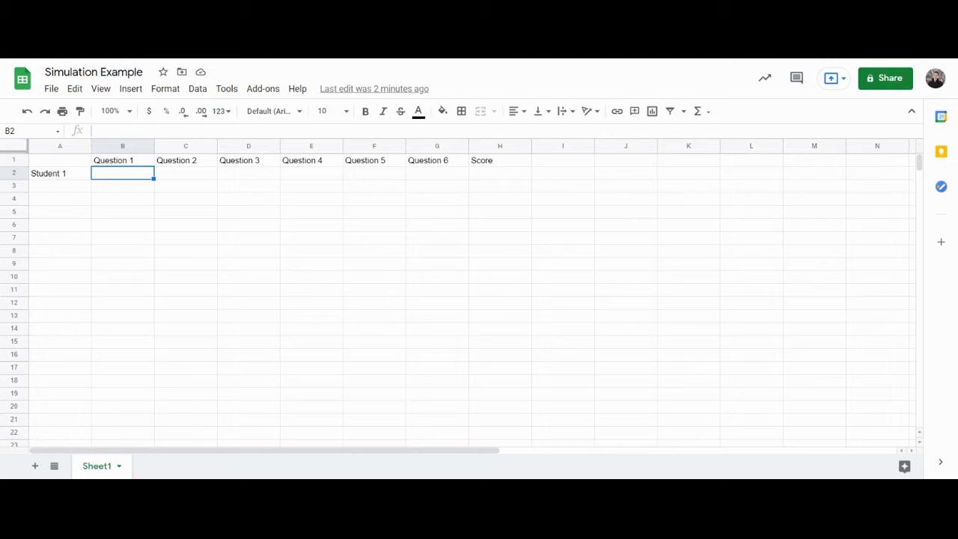
# Enter the formula =RANDBETWEEN(1,5) in Student 1's Question 1 cell
pyautogui.write('=randbe')
pyautogui.press('Tab')
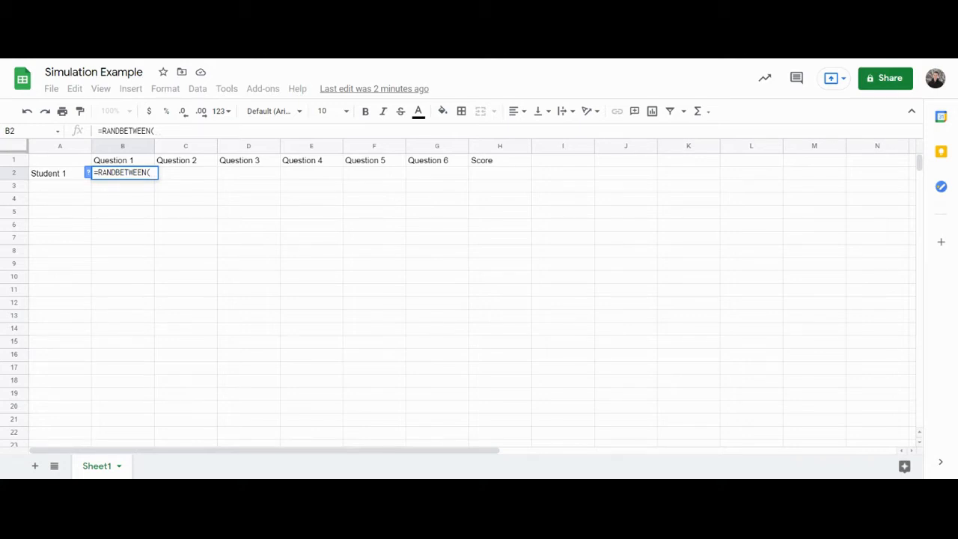
pyautogui.write('1')
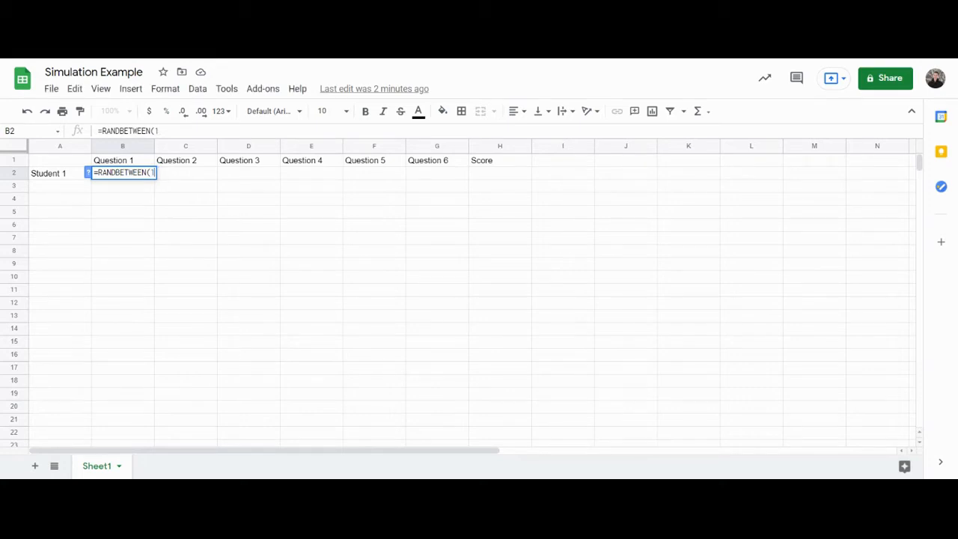
pyautogui.write(',5)')
pyautogui.press('Return')
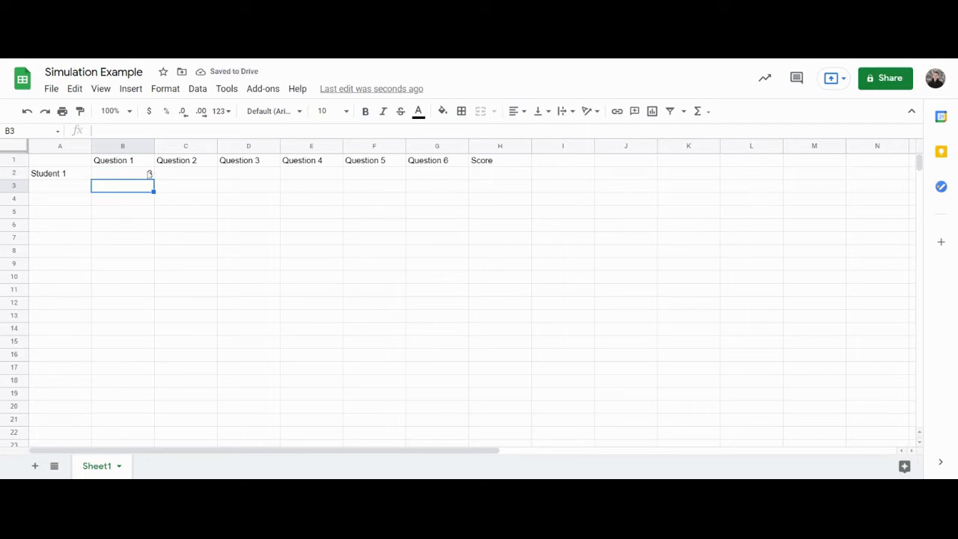
# Copy the RANDBETWEEN formula across Student 1's row through the Question 6 column
pyautogui.click(146, 174)
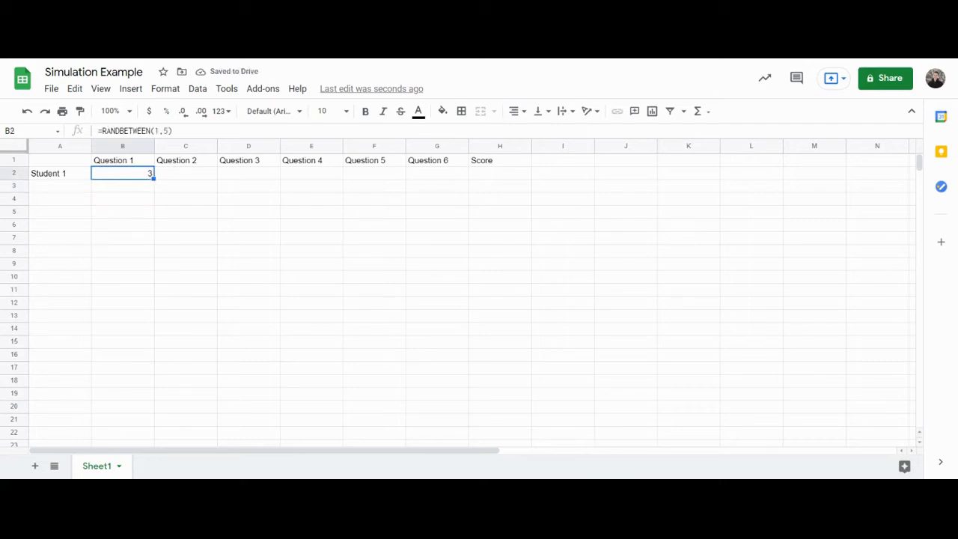
pyautogui.moveTo(153, 179); pyautogui.dragTo(466, 176)
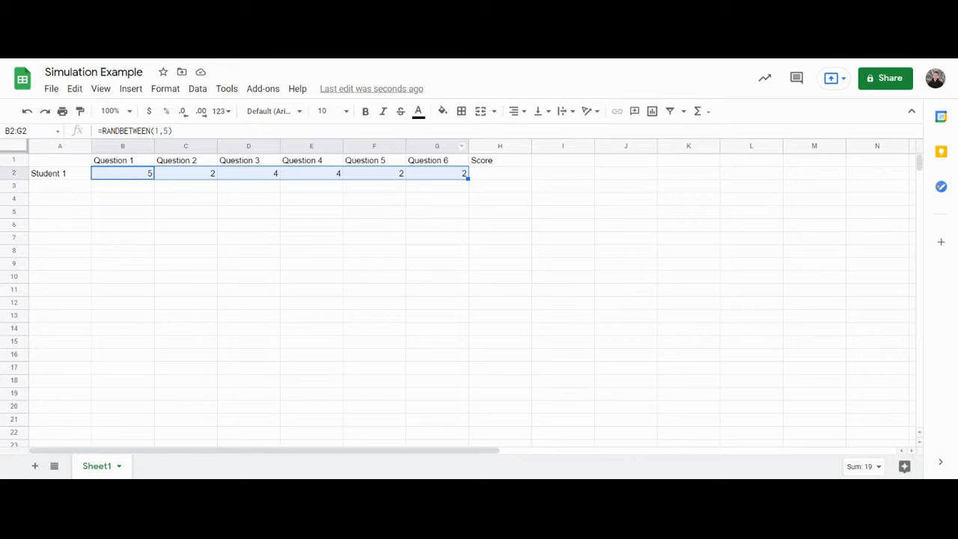
# Enter =COUNTIF(B2:G2,1) in Student 1's Score cell to count the questions answered 1
pyautogui.click(501, 177)
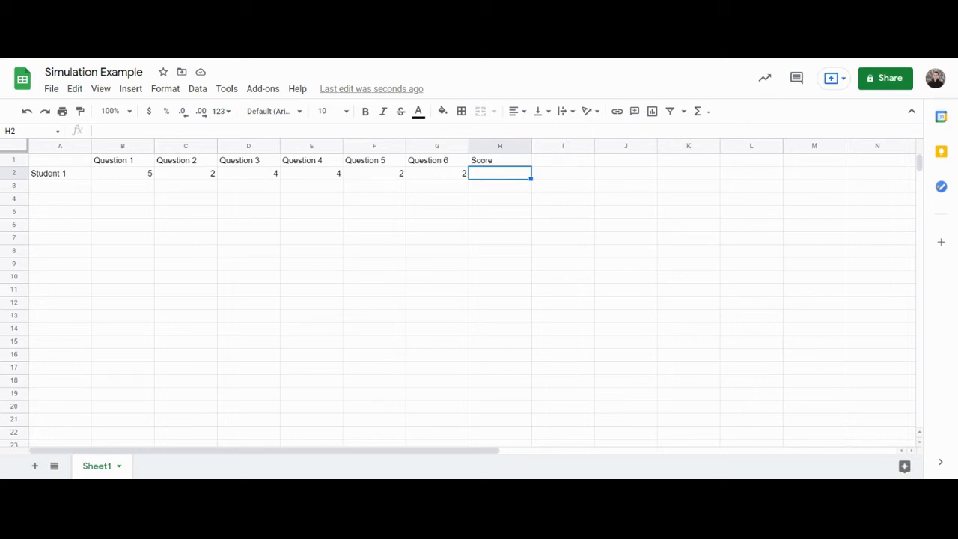
pyautogui.write('=')
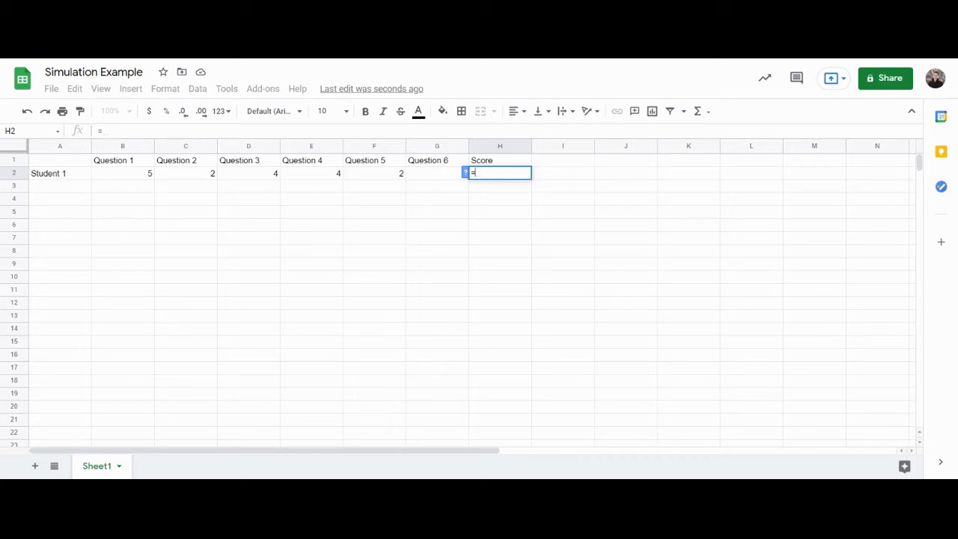
pyautogui.write('count')
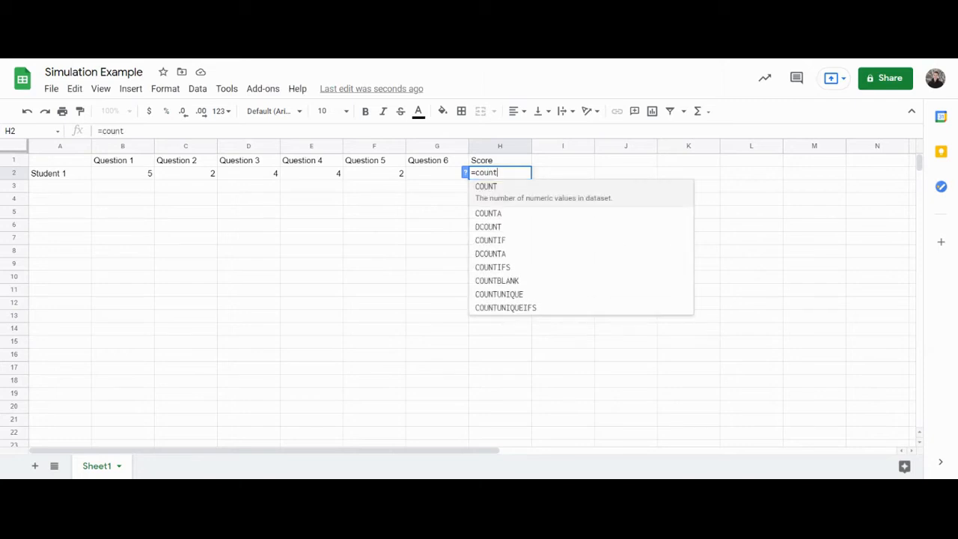
pyautogui.click(508, 244)
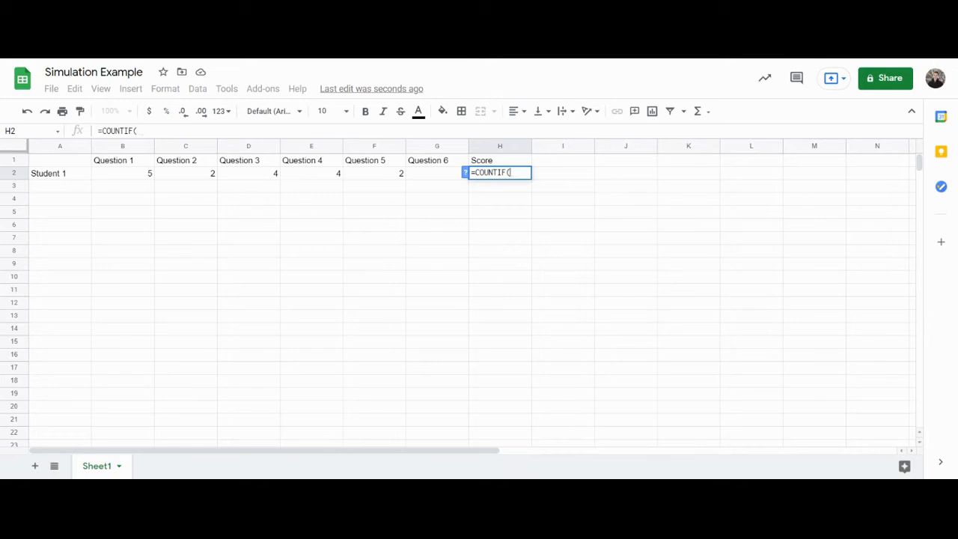
pyautogui.moveTo(128, 177); pyautogui.dragTo(424, 184)
pyautogui.write(',1)')
pyautogui.press('Return')
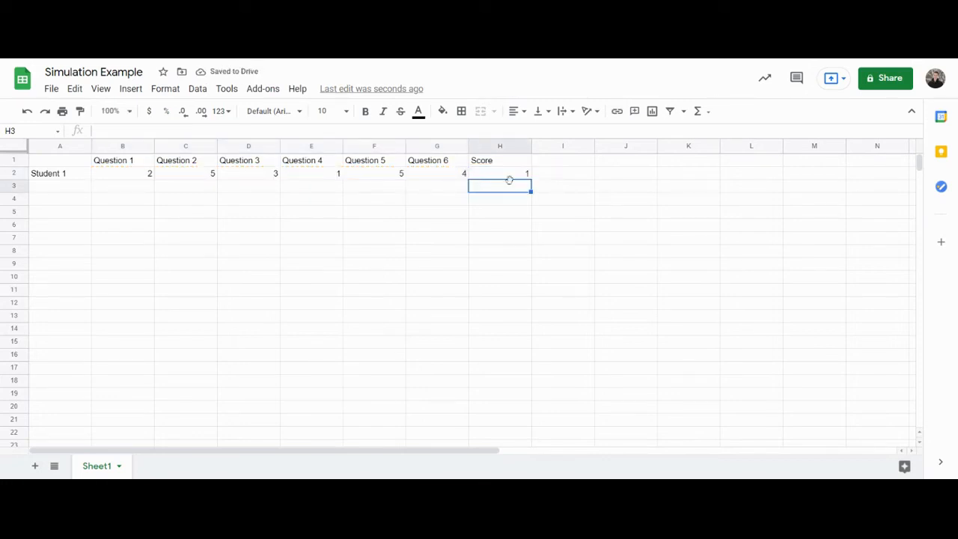
# Inspect Student 1's question cells and the Score formula
pyautogui.press('Return')
pyautogui.press('Return')
pyautogui.moveTo(131, 173); pyautogui.dragTo(440, 178)
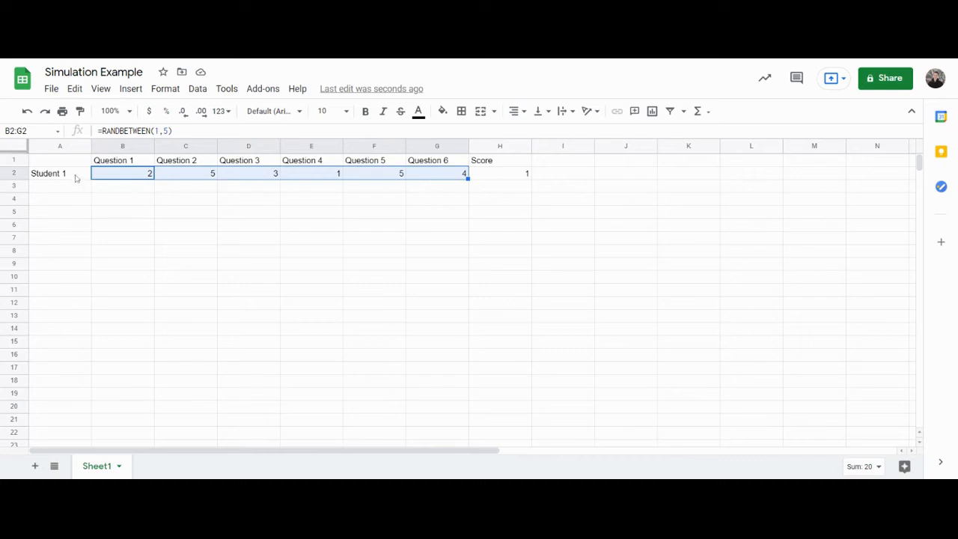
pyautogui.click(243, 176)
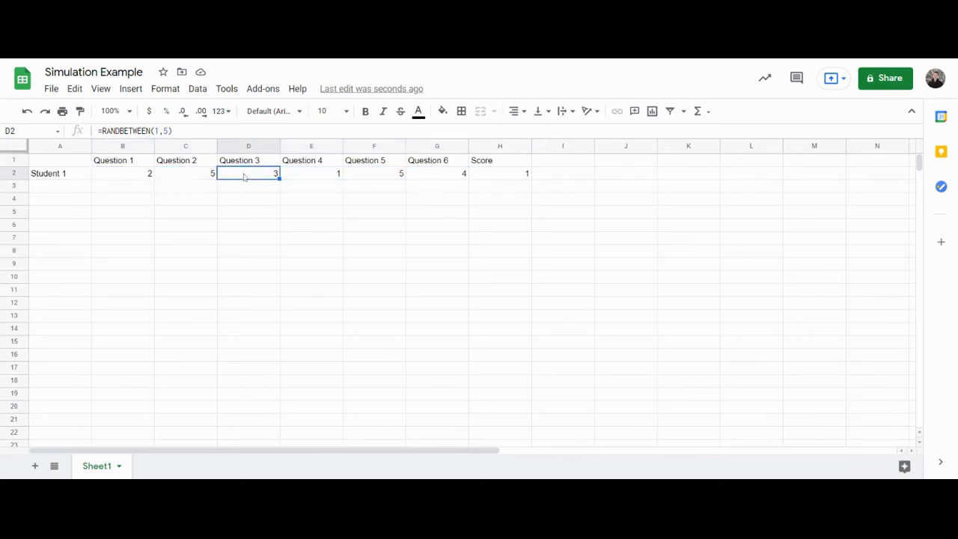
pyautogui.click(314, 177)
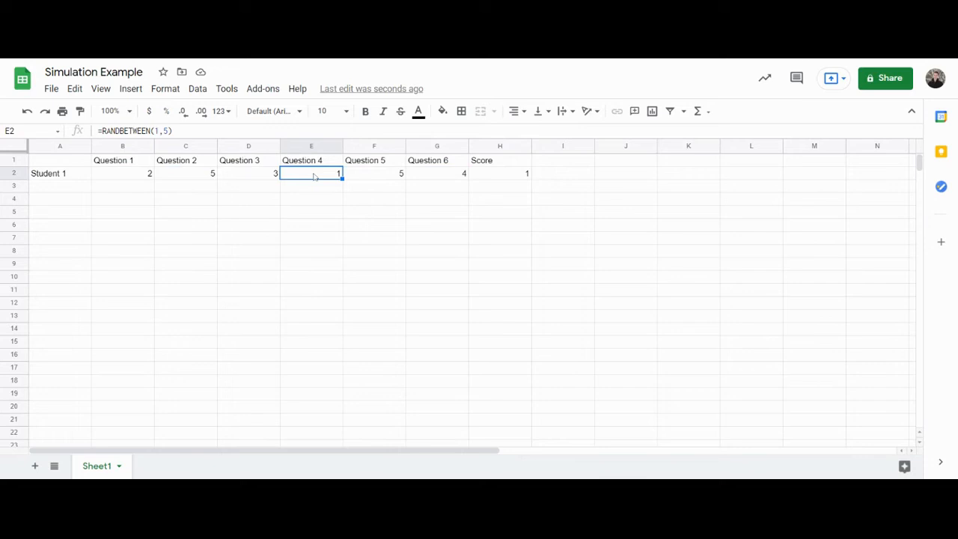
pyautogui.click(493, 178)
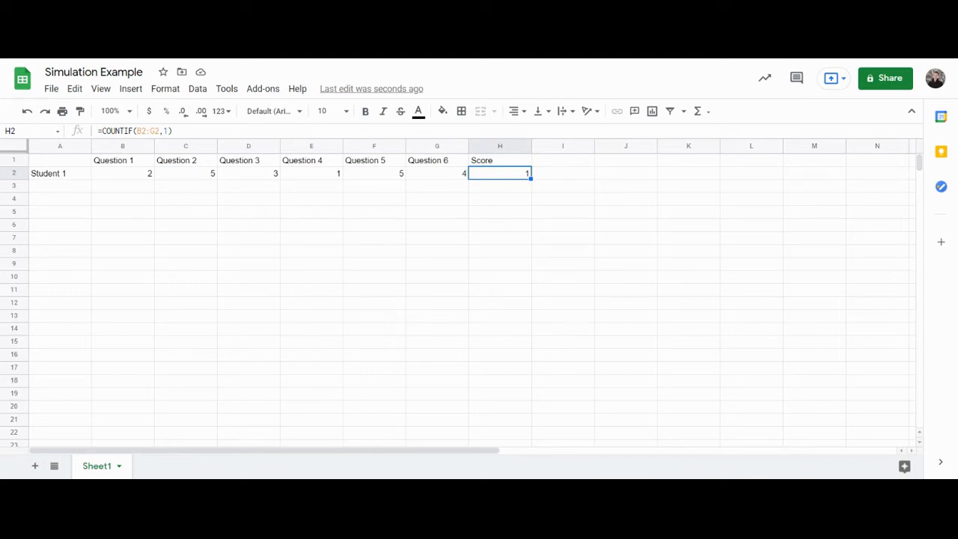
# Fill the whole Student 1 row down to row 51, creating rows for Student 1 through Student 50
pyautogui.click(67, 178)
pyautogui.moveTo(67, 182); pyautogui.dragTo(514, 178)
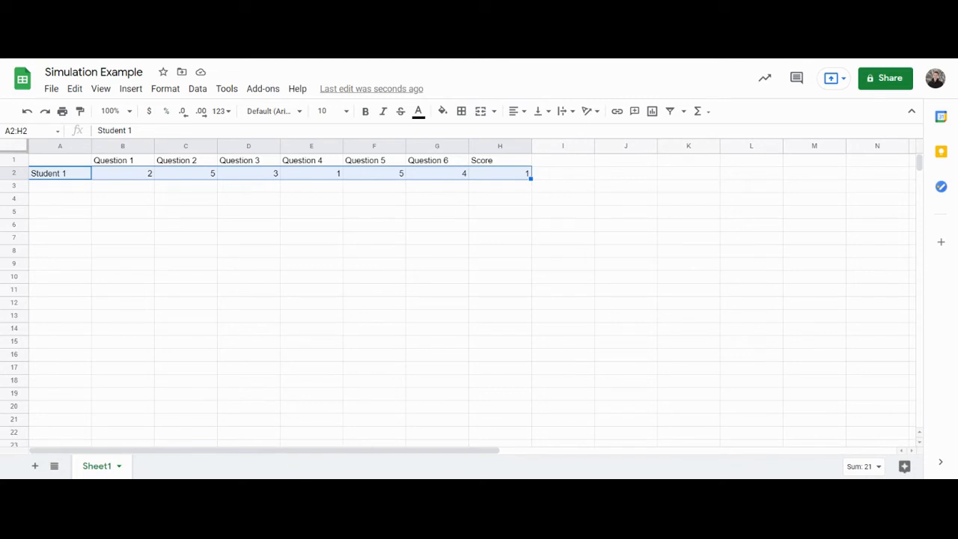
pyautogui.moveTo(531, 178); pyautogui.dragTo(531, 413)
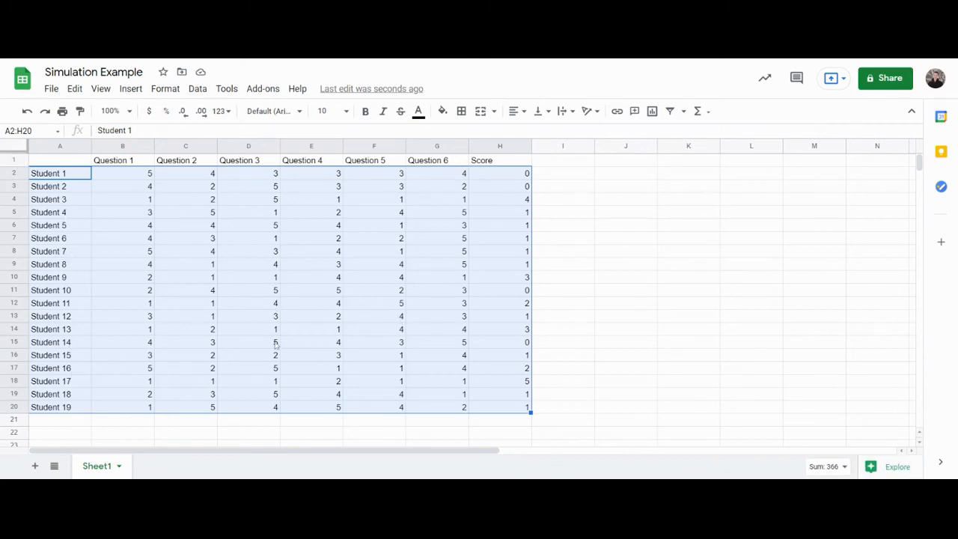
pyautogui.scroll(-2, 285, 342)
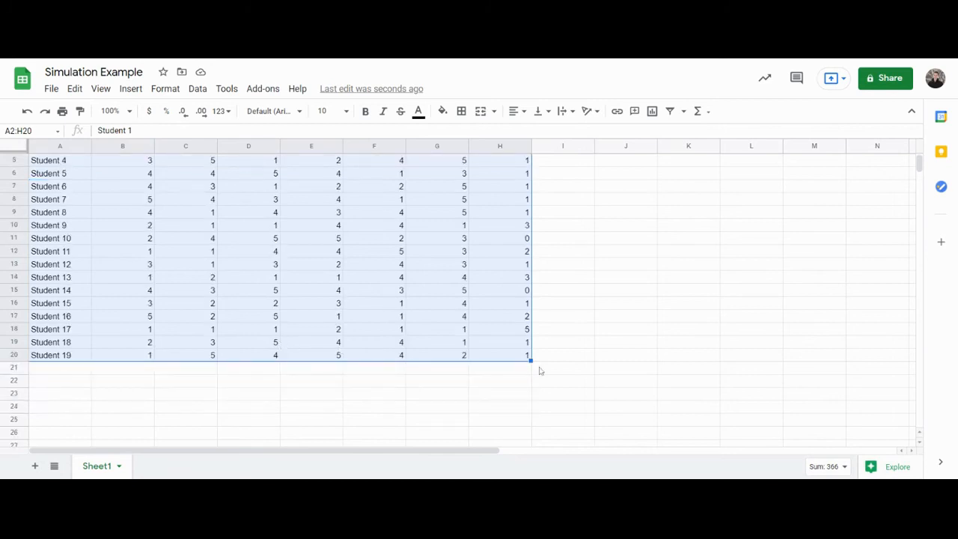
pyautogui.moveTo(531, 361); pyautogui.dragTo(533, 454)
pyautogui.moveTo(531, 188); pyautogui.dragTo(531, 203)
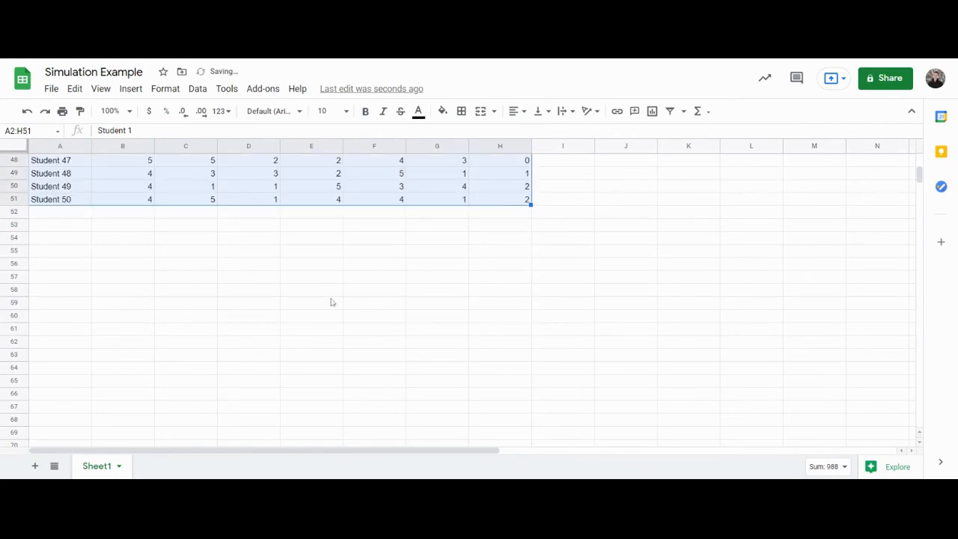
# Scroll through the filled student rows and select the Score column to review the scores
pyautogui.scroll(4, 421, 331)
pyautogui.click(353, 305)
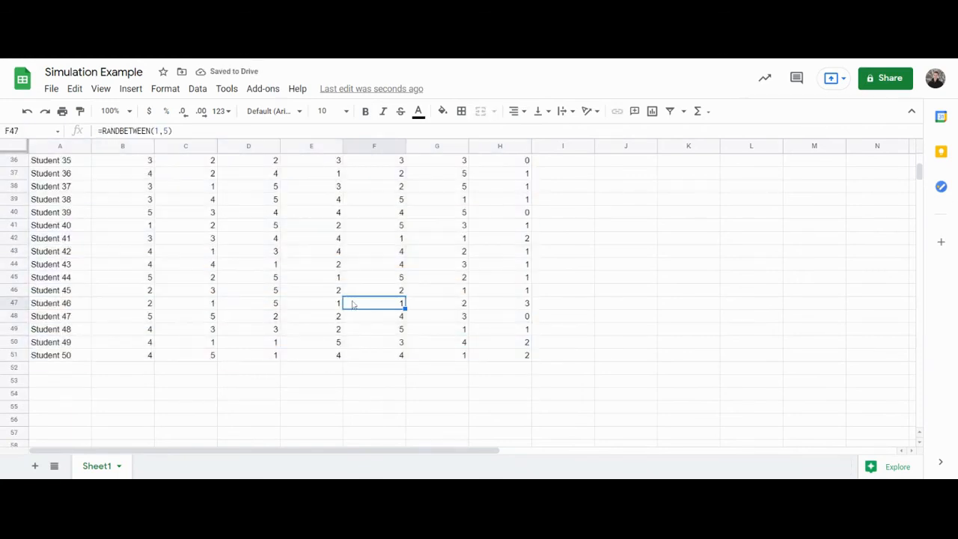
pyautogui.scroll(6, 354, 304)
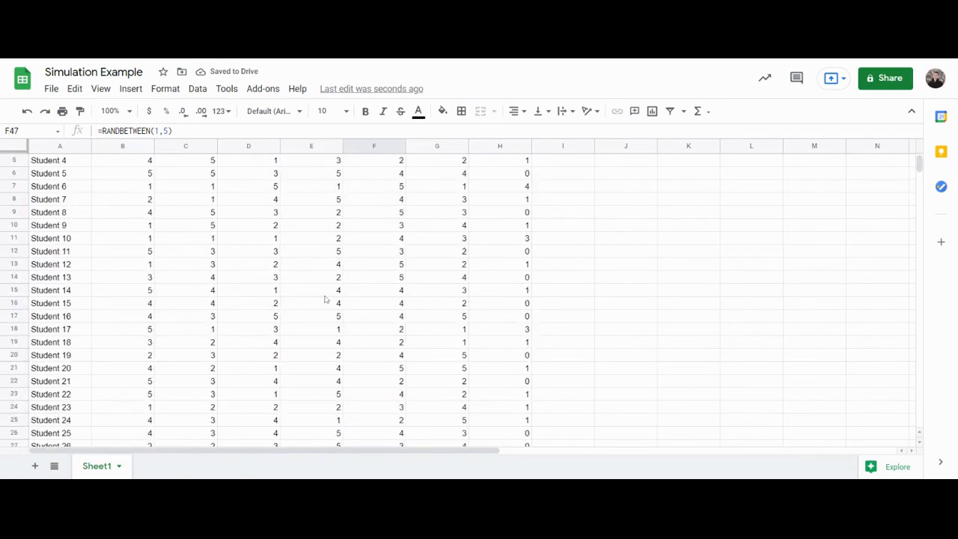
pyautogui.scroll(2, 325, 300)
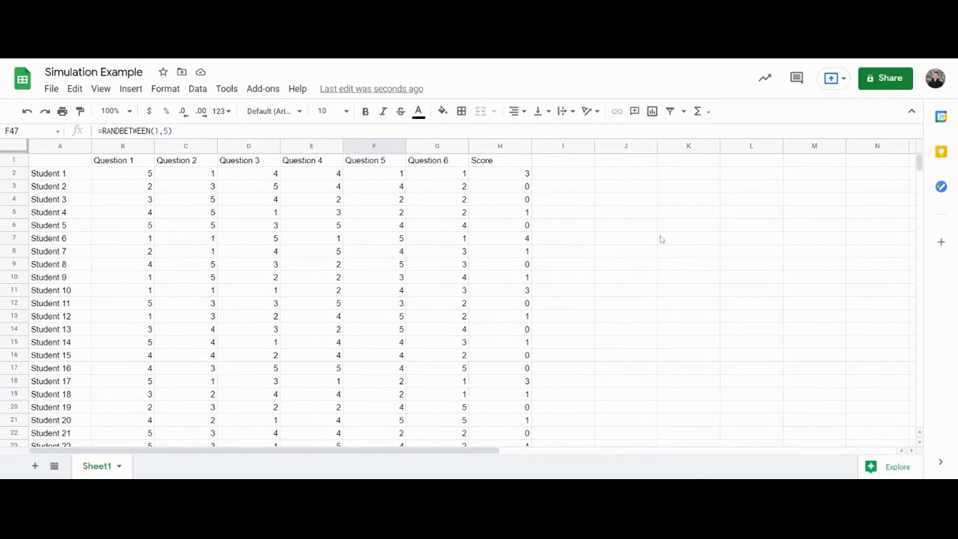
pyautogui.moveTo(498, 173); pyautogui.dragTo(500, 330)
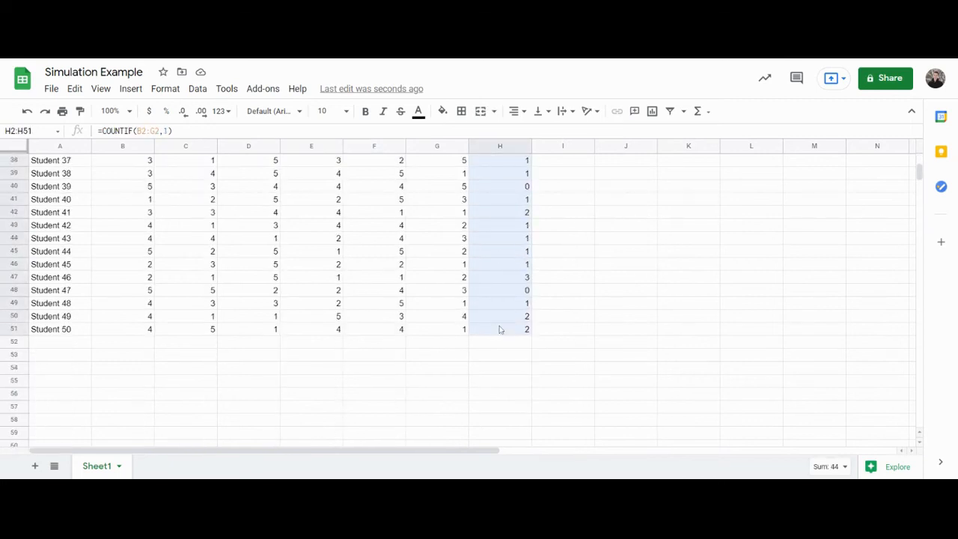
pyautogui.scroll(10, 427, 310)
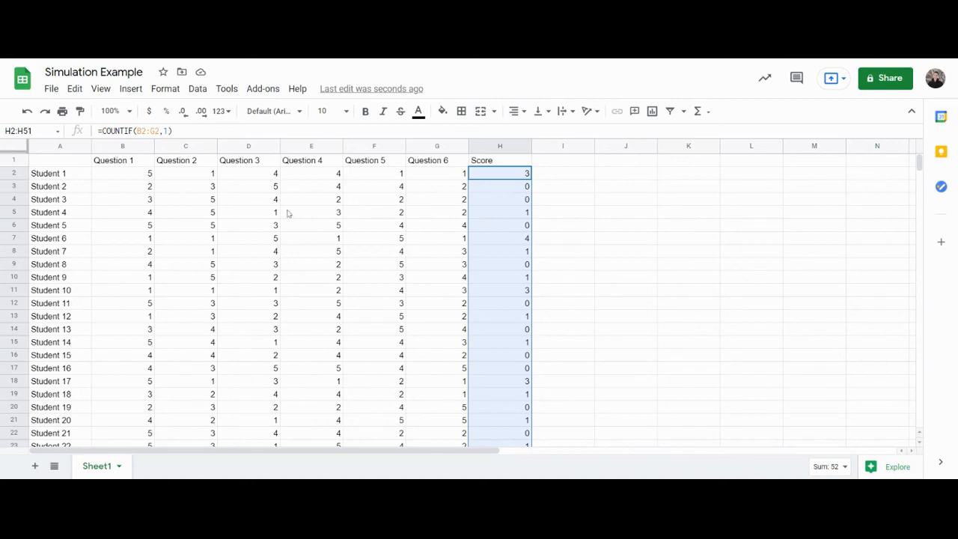
# Examine Student 1's question responses against its Score value
pyautogui.click(549, 203)
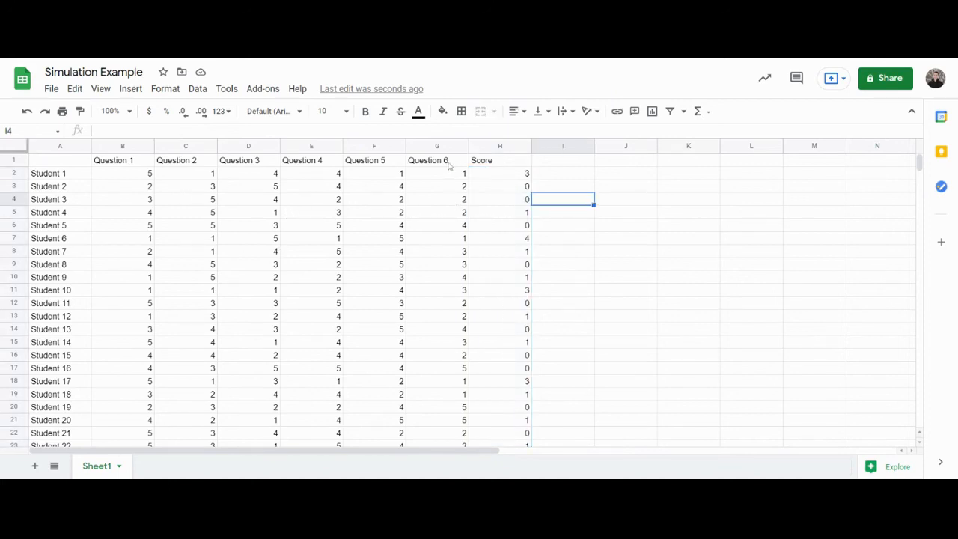
pyautogui.click(442, 174)
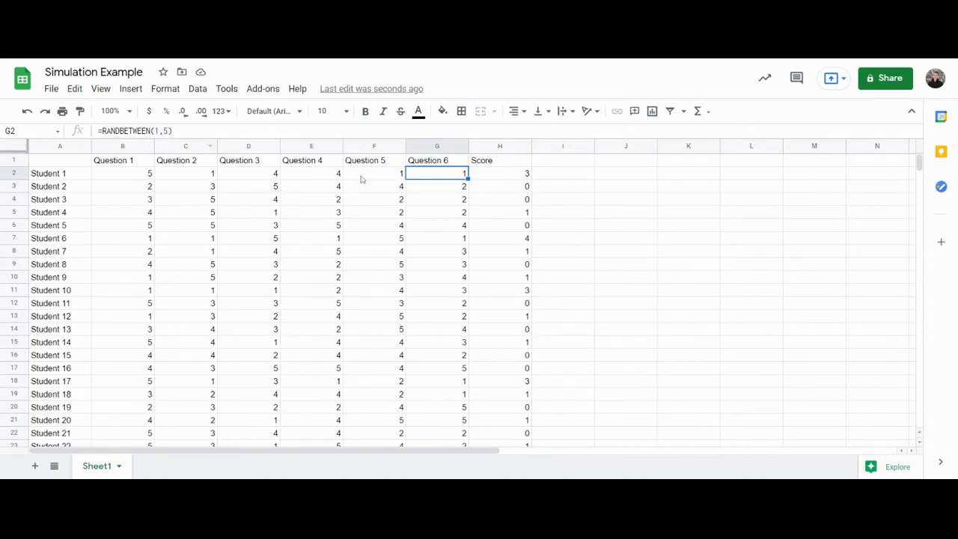
pyautogui.click(153, 173)
pyautogui.moveTo(155, 173); pyautogui.dragTo(453, 175)
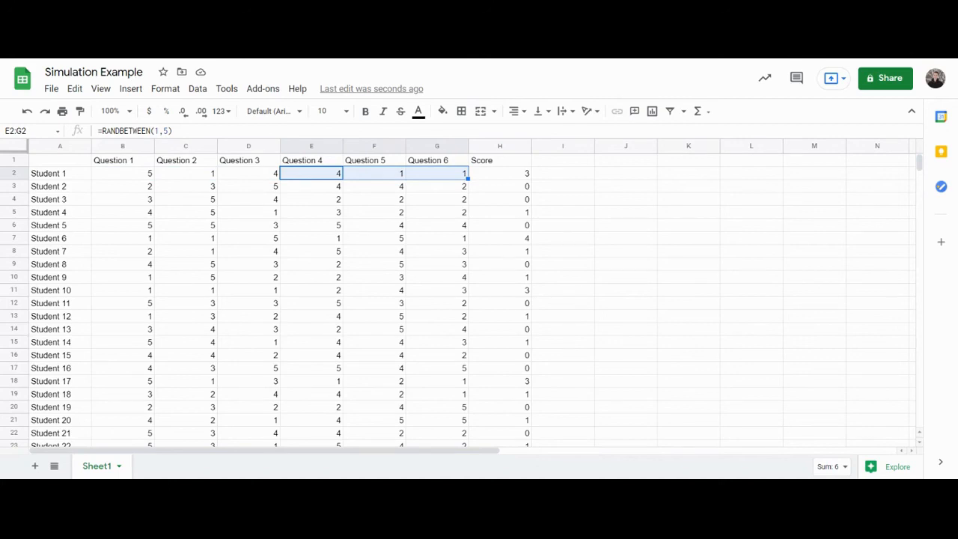
pyautogui.click(596, 201)
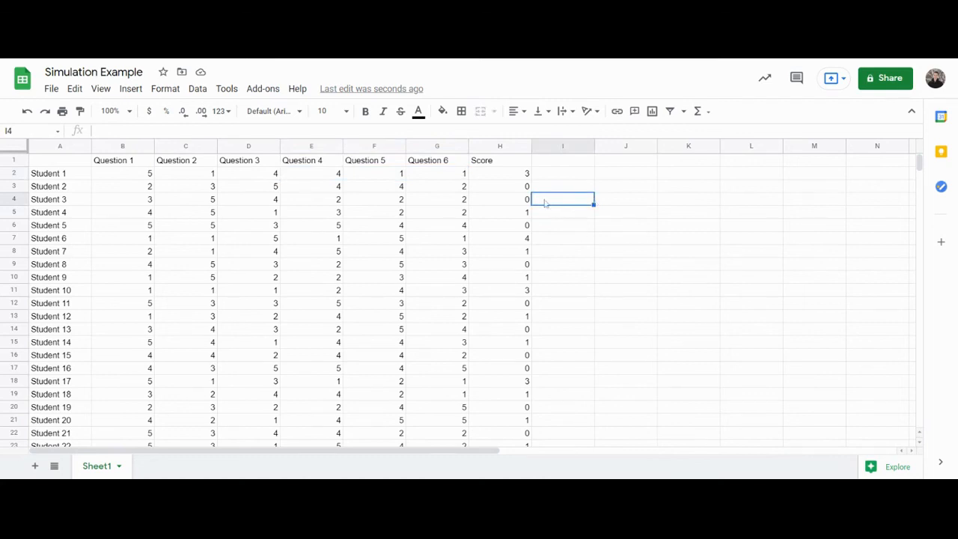